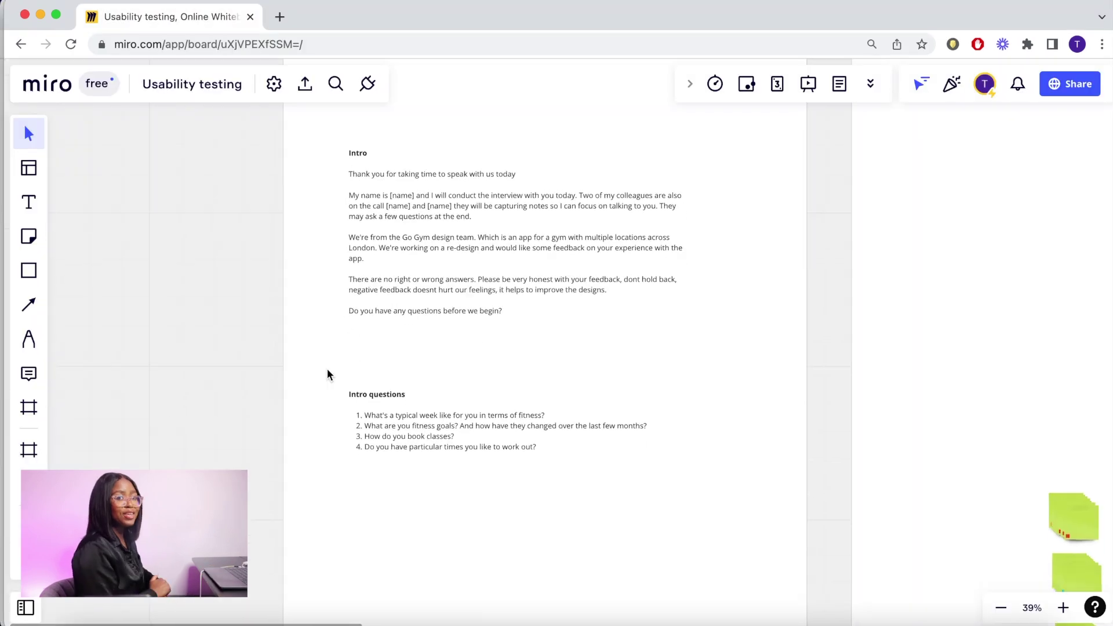
{"action": "scroll", "coordinate": [327, 374], "scroll_direction": "down", "scroll_amount": 1}
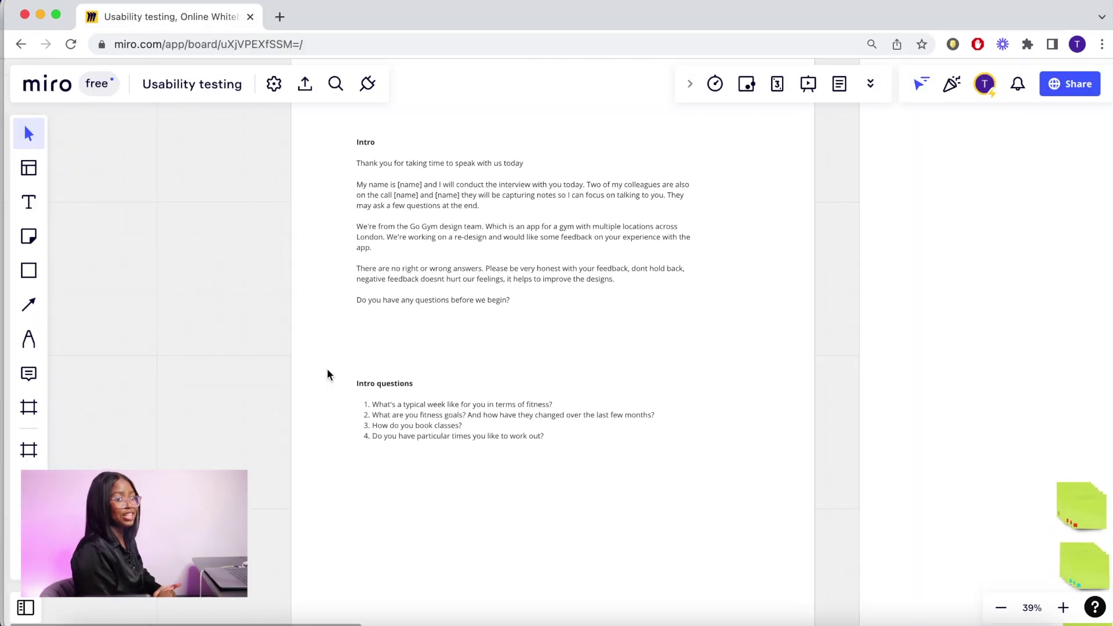
{"action": "scroll", "coordinate": [328, 374], "scroll_direction": "up", "scroll_amount": 1}
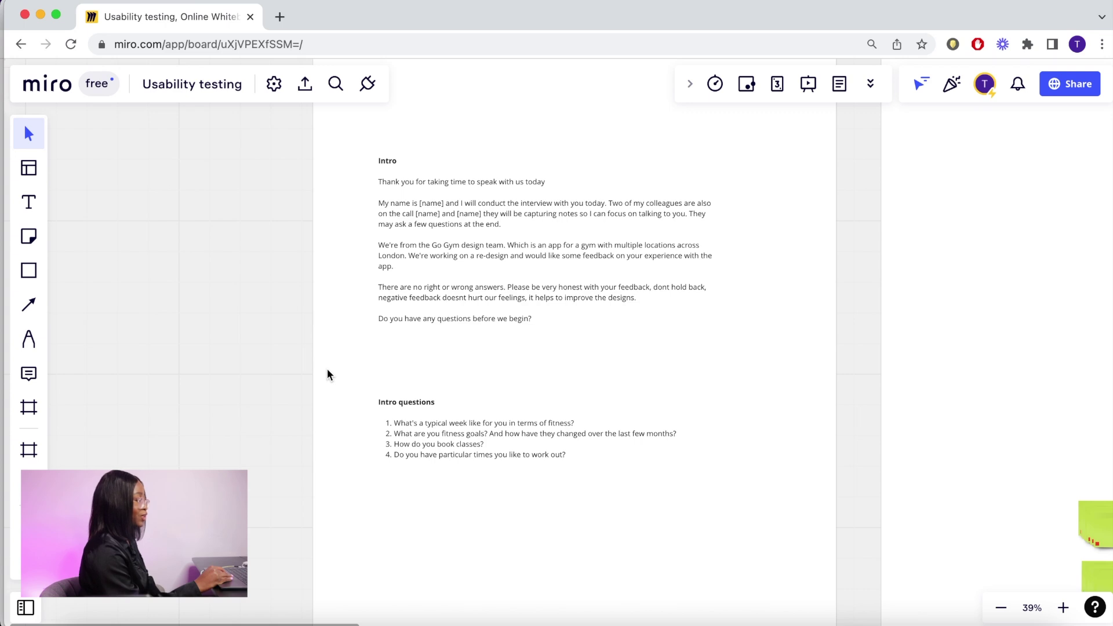
{"action": "scroll", "coordinate": [328, 374], "scroll_direction": "up", "scroll_amount": 2}
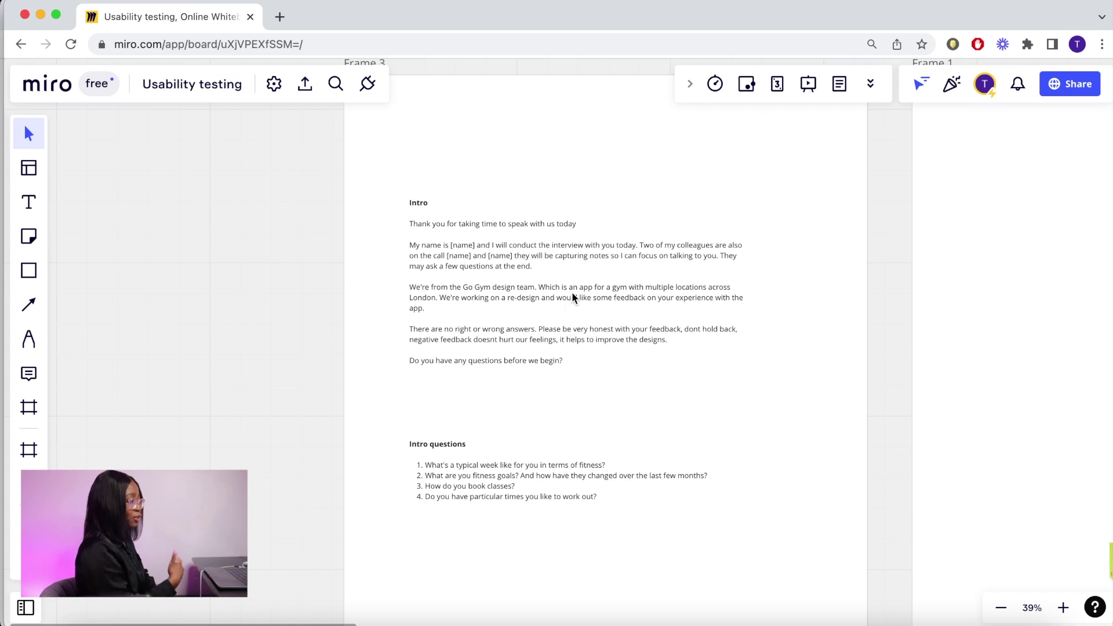
{"action": "scroll", "coordinate": [462, 341], "scroll_direction": "down", "scroll_amount": 1}
{"action": "scroll", "coordinate": [461, 341], "scroll_direction": "up", "scroll_amount": 1}
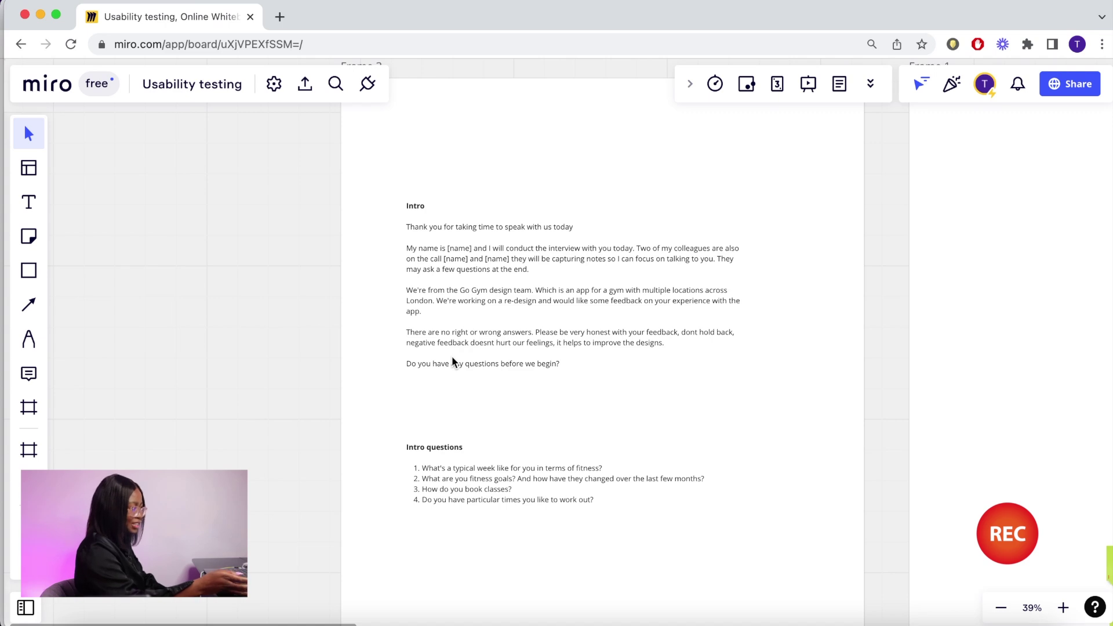
Zoom into the intro questions, then pan to Frame 1's participant slots and ten app screens.
{"action": "scroll", "coordinate": [464, 464], "scroll_direction": "down", "scroll_amount": 3}
{"action": "scroll", "coordinate": [482, 437], "scroll_direction": "up", "scroll_amount": 5}
{"action": "scroll", "coordinate": [481, 437], "scroll_direction": "down", "scroll_amount": 5}
{"action": "scroll", "coordinate": [481, 437], "scroll_direction": "up", "scroll_amount": 3}
{"action": "scroll", "coordinate": [481, 438], "scroll_direction": "down", "scroll_amount": 1}
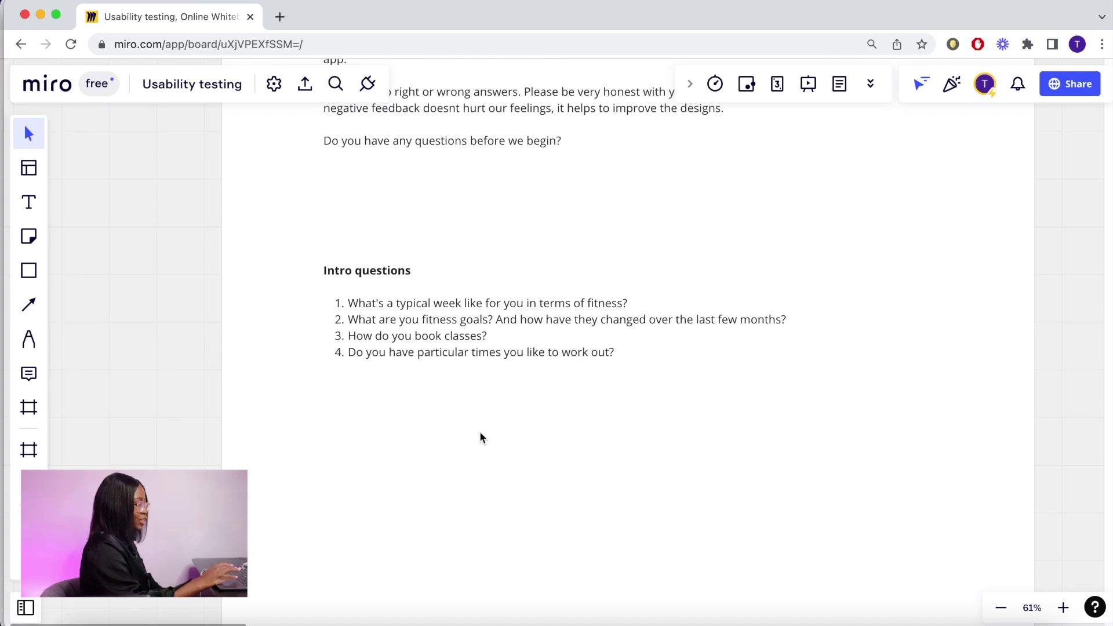
{"action": "scroll", "coordinate": [481, 438], "scroll_direction": "right", "scroll_amount": 3}
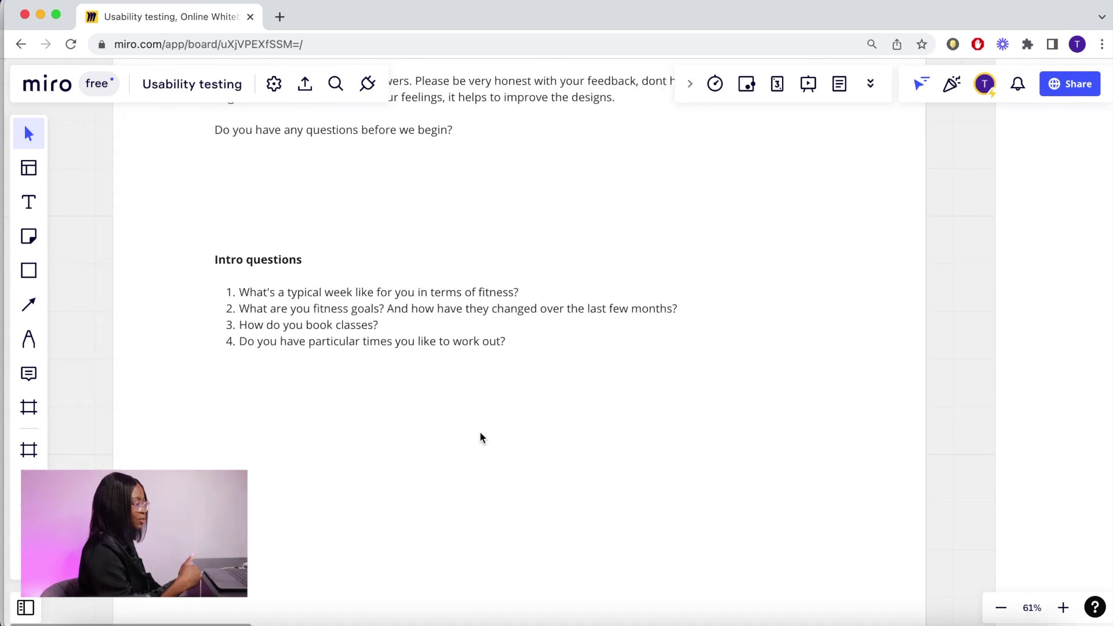
{"action": "scroll", "coordinate": [481, 438], "scroll_direction": "left", "scroll_amount": 4}
{"action": "scroll", "coordinate": [480, 438], "scroll_direction": "up", "scroll_amount": 1}
{"action": "scroll", "coordinate": [481, 438], "scroll_direction": "right", "scroll_amount": 1}
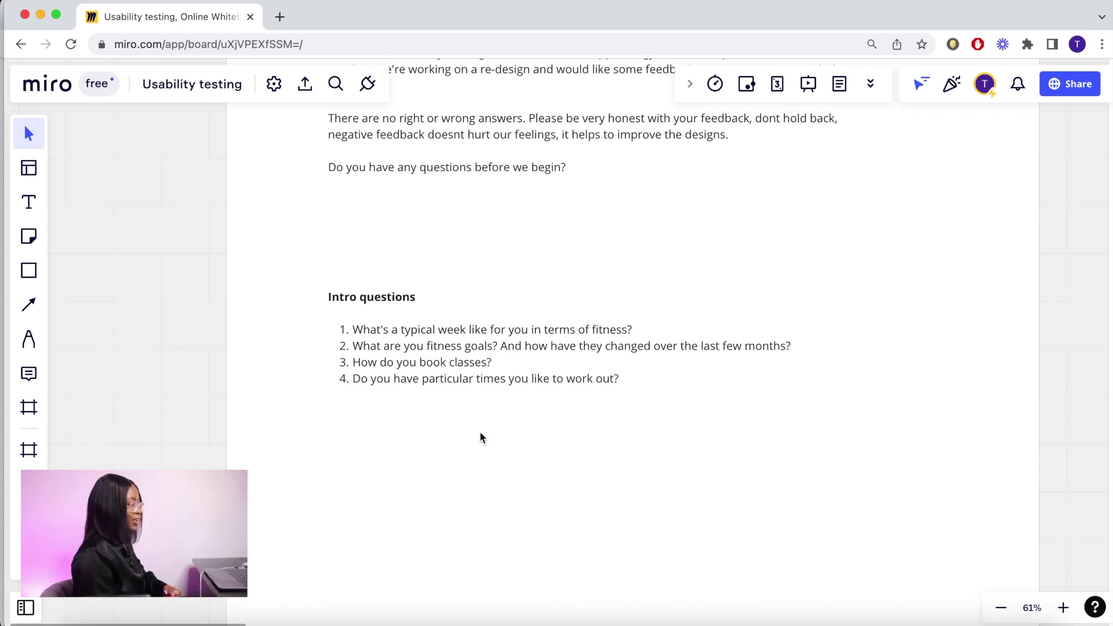
{"action": "scroll", "coordinate": [196, 430], "scroll_direction": "down", "scroll_amount": 3}
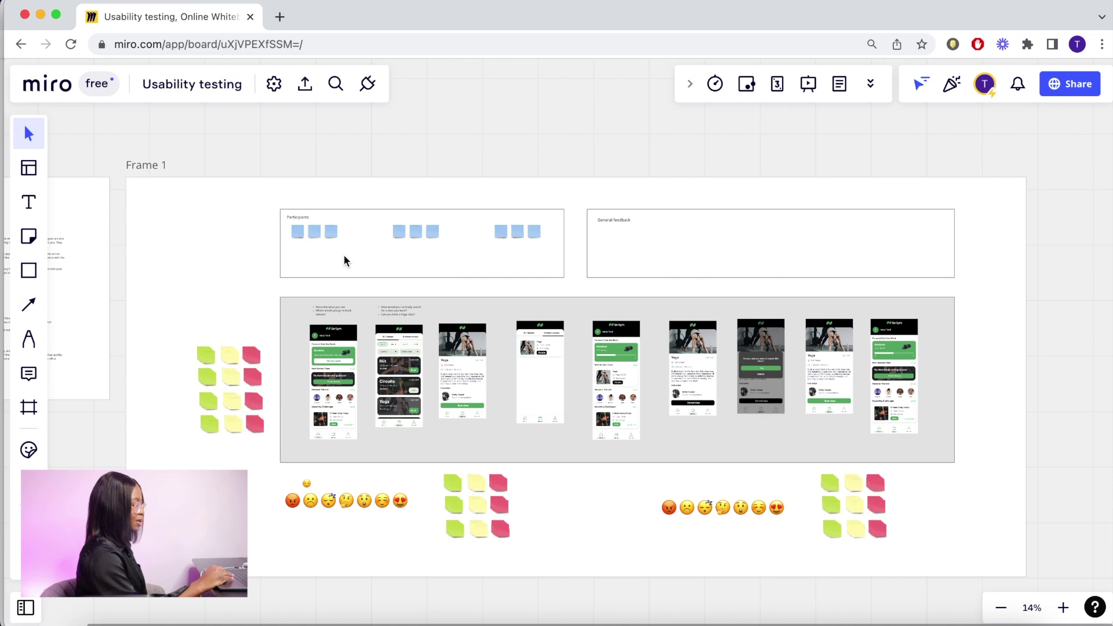
Zoom and pan across Frame 1's phone screens toward the Go Gym home screen.
{"action": "scroll", "coordinate": [344, 254], "scroll_direction": "up", "scroll_amount": 10}
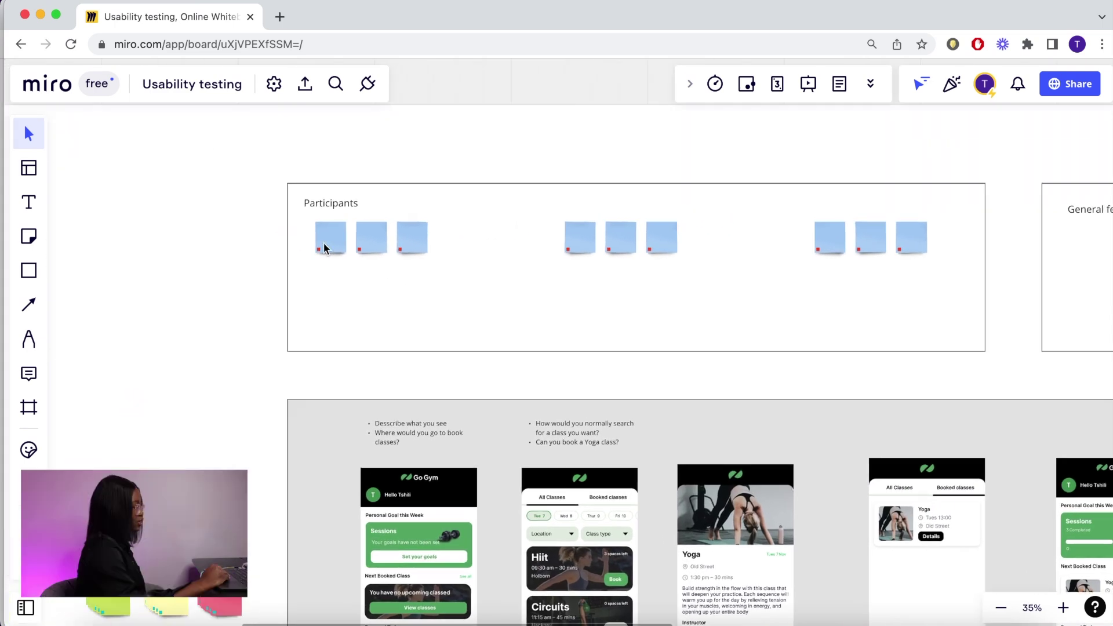
{"action": "scroll", "coordinate": [328, 252], "scroll_direction": "down", "scroll_amount": 8}
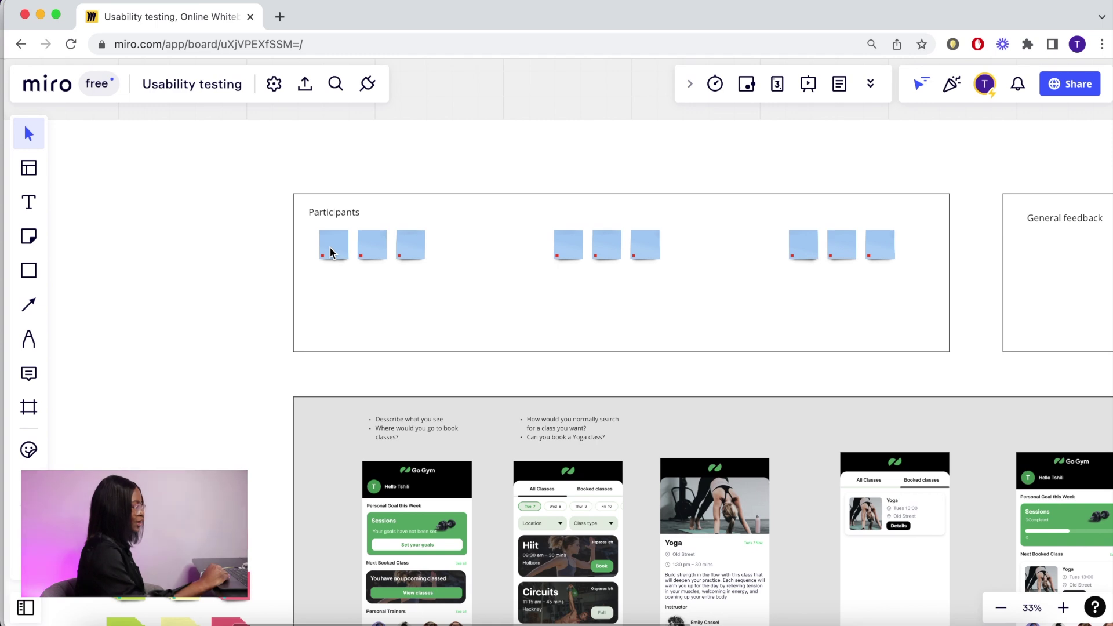
{"action": "scroll", "coordinate": [332, 430], "scroll_direction": "down", "scroll_amount": 3}
{"action": "scroll", "coordinate": [332, 430], "scroll_direction": "down", "scroll_amount": 3}
{"action": "scroll", "coordinate": [332, 431], "scroll_direction": "down", "scroll_amount": 2}
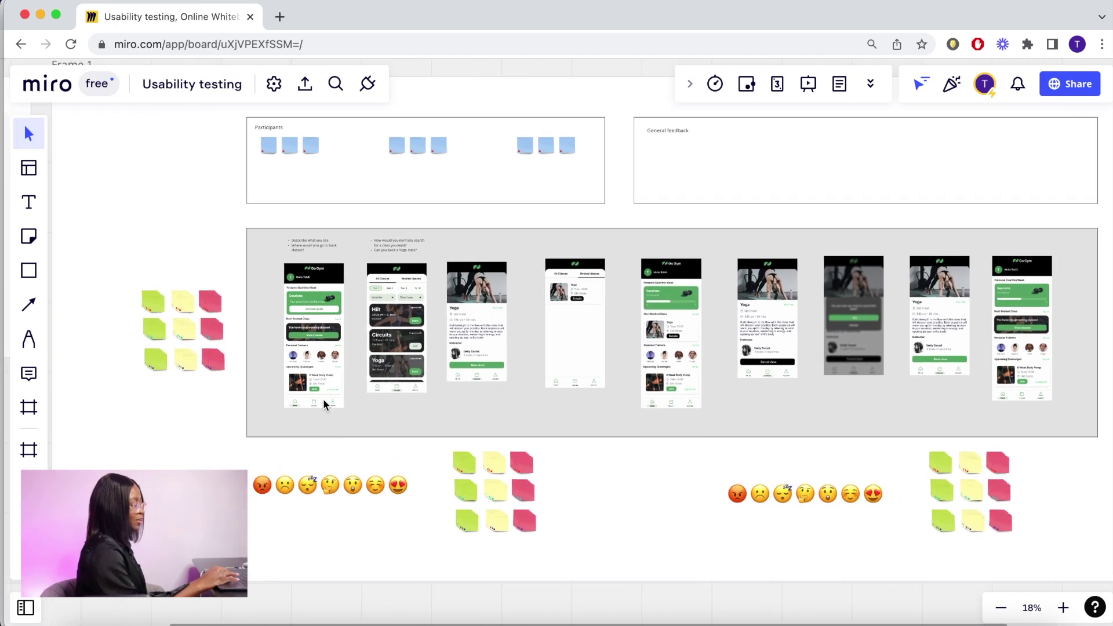
{"action": "scroll", "coordinate": [310, 367], "scroll_direction": "up", "scroll_amount": 5}
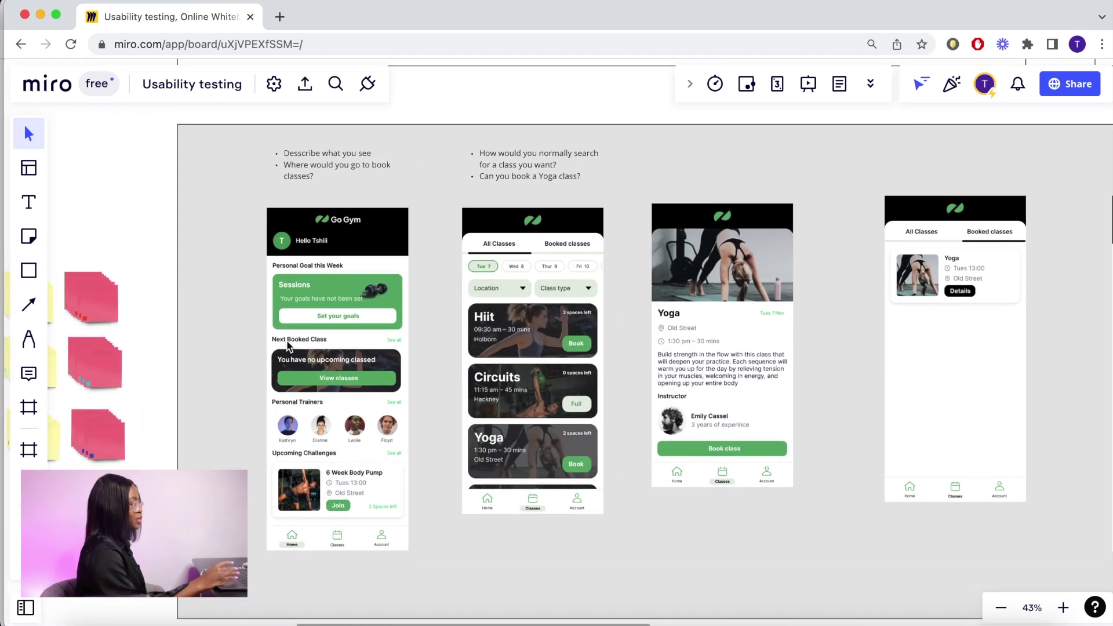
{"action": "scroll", "coordinate": [291, 346], "scroll_direction": "right", "scroll_amount": 5}
{"action": "scroll", "coordinate": [527, 428], "scroll_direction": "right", "scroll_amount": 10}
{"action": "scroll", "coordinate": [527, 429], "scroll_direction": "right", "scroll_amount": 12}
{"action": "scroll", "coordinate": [527, 423], "scroll_direction": "right", "scroll_amount": 5}
{"action": "scroll", "coordinate": [352, 398], "scroll_direction": "up", "scroll_amount": 10}
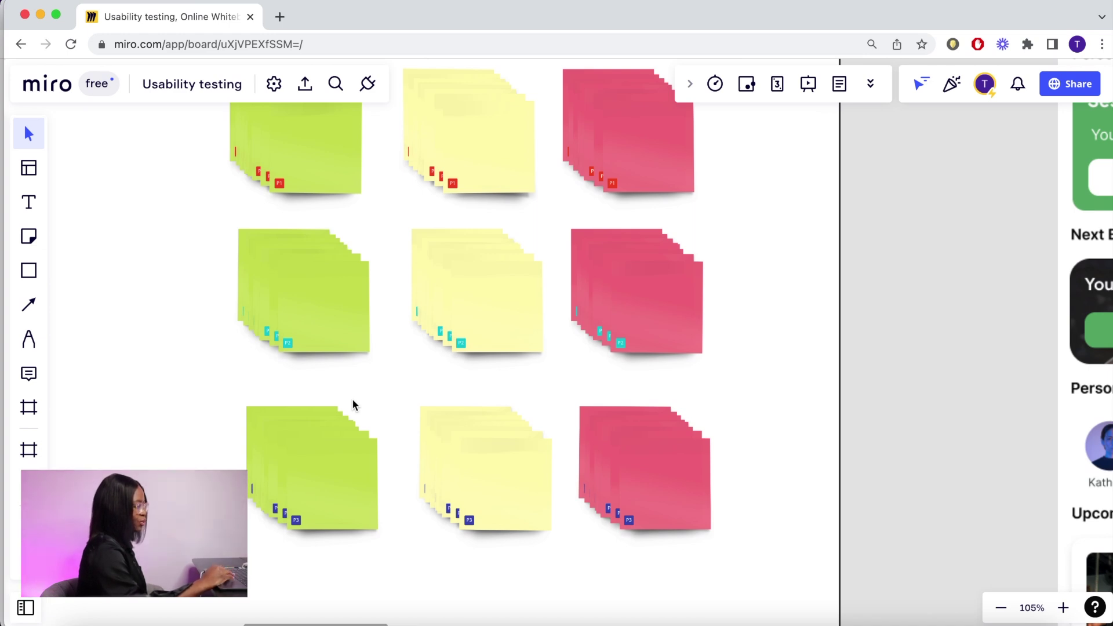
Zoom onto the P1–P3 sticky-note stacks, then back out to 65%.
{"action": "scroll", "coordinate": [301, 242], "scroll_direction": "up", "scroll_amount": 2}
{"action": "scroll", "coordinate": [301, 242], "scroll_direction": "left", "scroll_amount": 3}
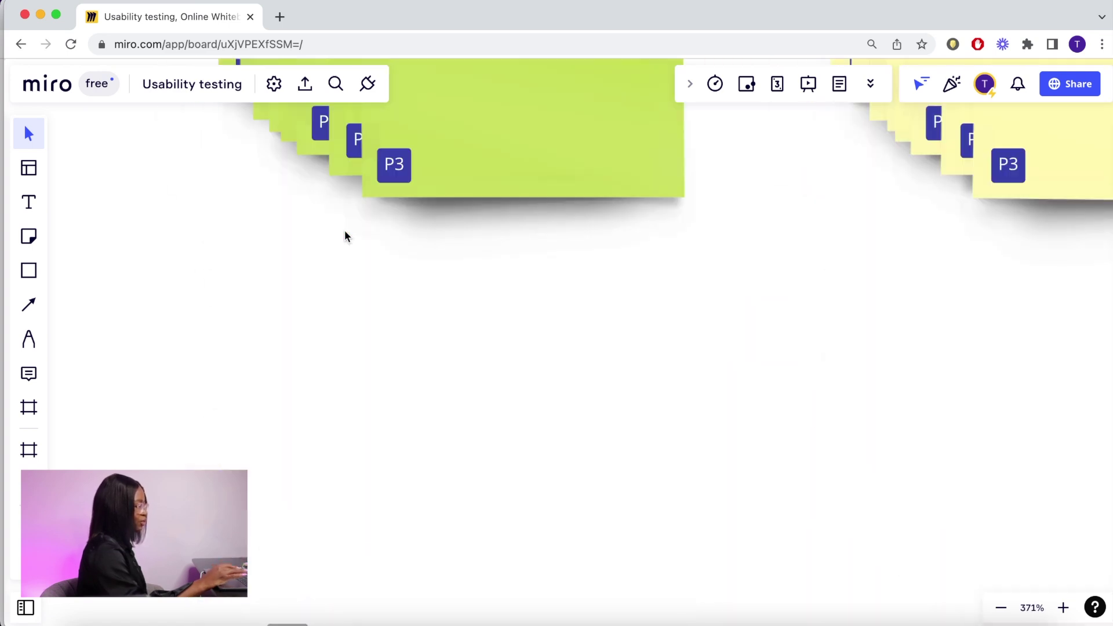
{"action": "scroll", "coordinate": [344, 230], "scroll_direction": "down", "scroll_amount": 10}
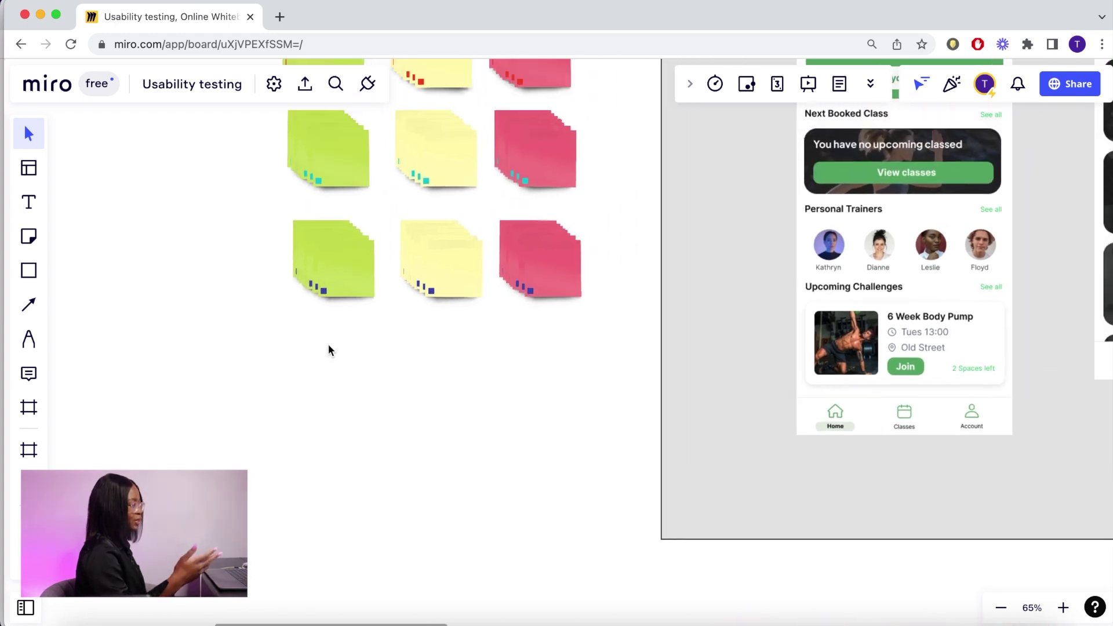
Duplicate the bottom row of sticky stacks and place the copy below it.
{"action": "left_click_drag", "start_coordinate": [277, 348], "coordinate": [611, 235]}
{"action": "key", "text": "ctrl+d"}
{"action": "scroll", "coordinate": [611, 235], "scroll_direction": "down", "scroll_amount": 3}
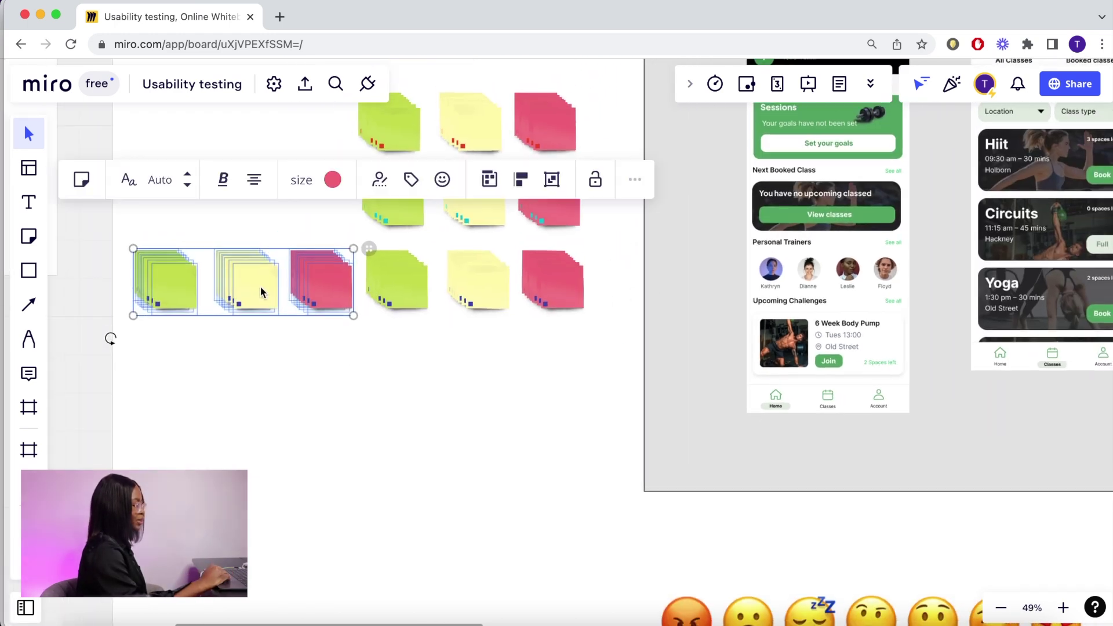
{"action": "left_click_drag", "start_coordinate": [259, 286], "coordinate": [496, 364]}
Create a grey P4 tag and apply it to the copied sticky stacks.
{"action": "left_click", "coordinate": [534, 259]}
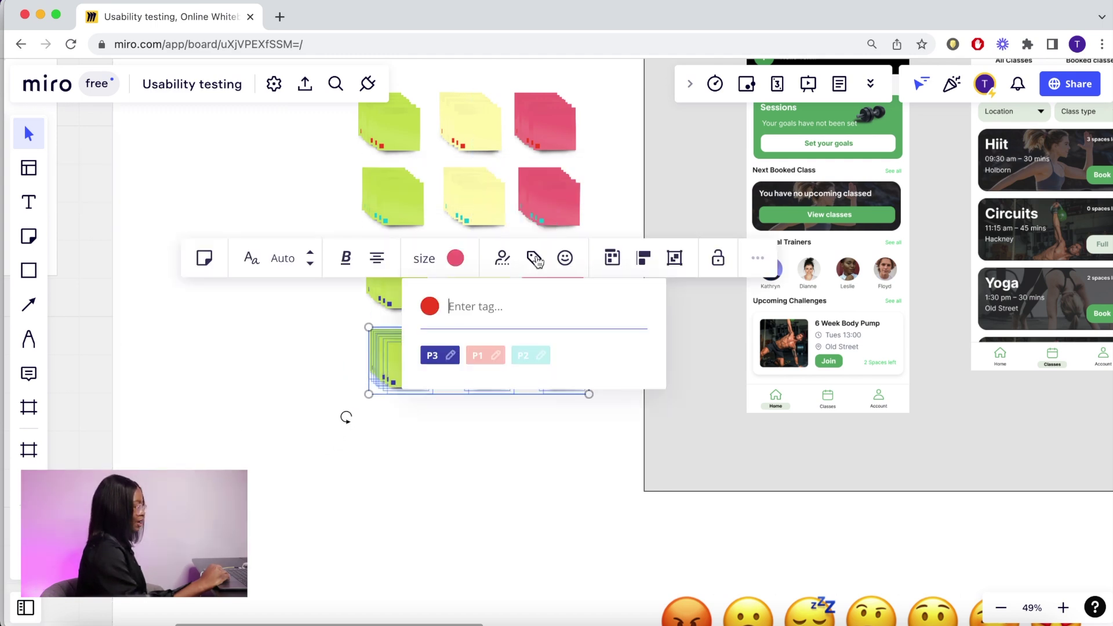
{"action": "type", "text": "P4"}
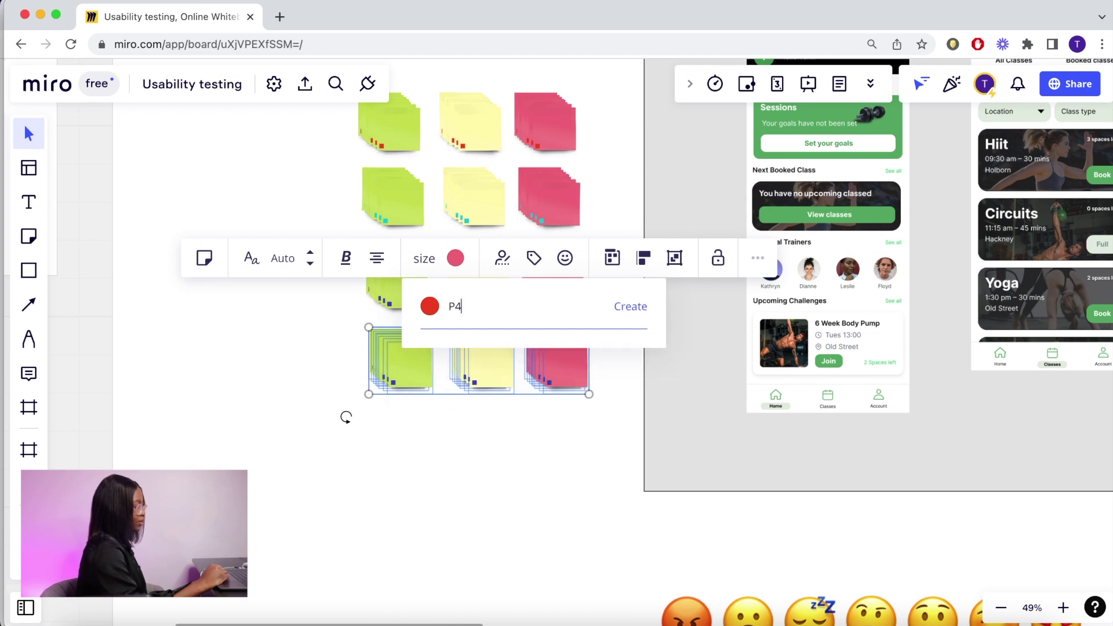
{"action": "left_click", "coordinate": [436, 311]}
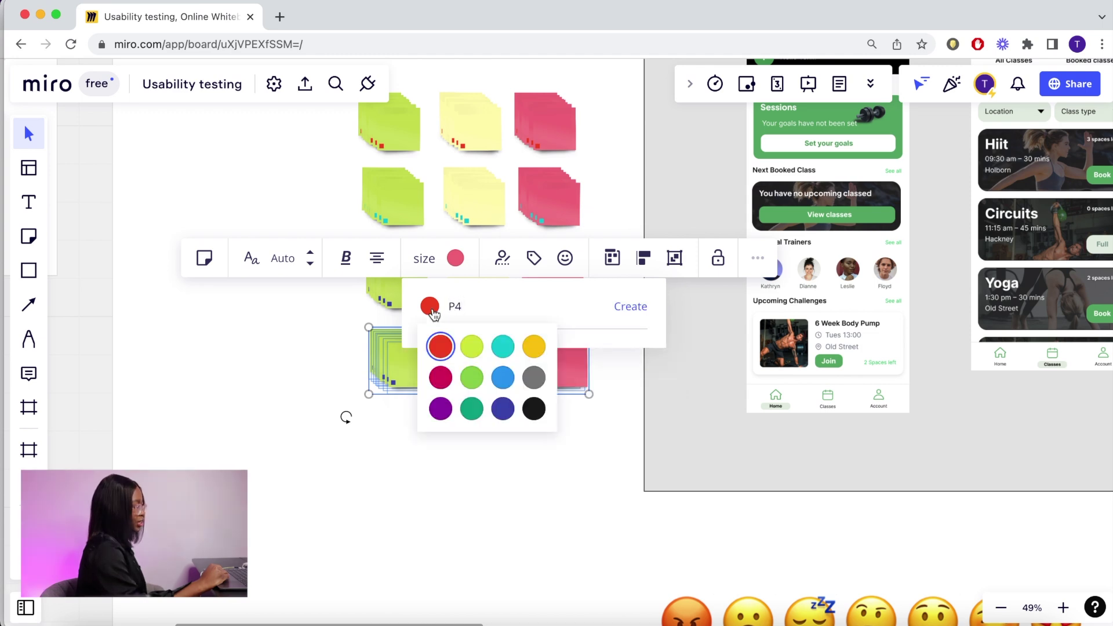
{"action": "left_click", "coordinate": [535, 378]}
{"action": "left_click", "coordinate": [629, 307]}
{"action": "left_click", "coordinate": [415, 429]}
{"action": "scroll", "coordinate": [402, 413], "scroll_direction": "up", "scroll_amount": 5}
{"action": "scroll", "coordinate": [405, 313], "scroll_direction": "up", "scroll_amount": 3}
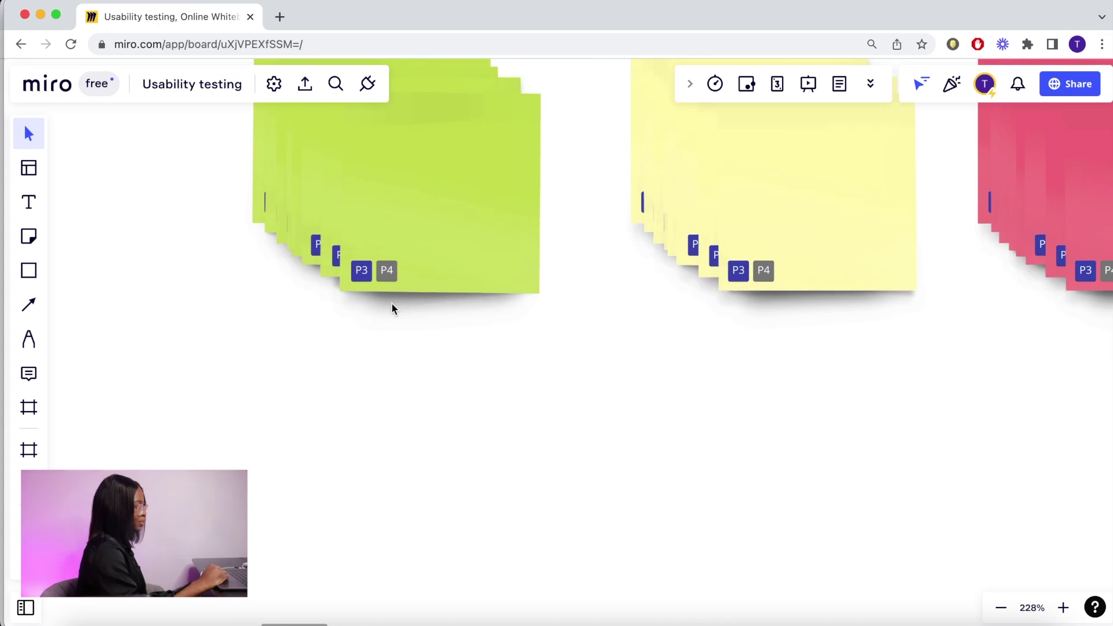
{"action": "scroll", "coordinate": [405, 298], "scroll_direction": "down", "scroll_amount": 3}
Remove the P3 tag from the new lower row so only P4 remains.
{"action": "left_click_drag", "start_coordinate": [319, 359], "coordinate": [760, 204]}
{"action": "left_click", "coordinate": [603, 376]}
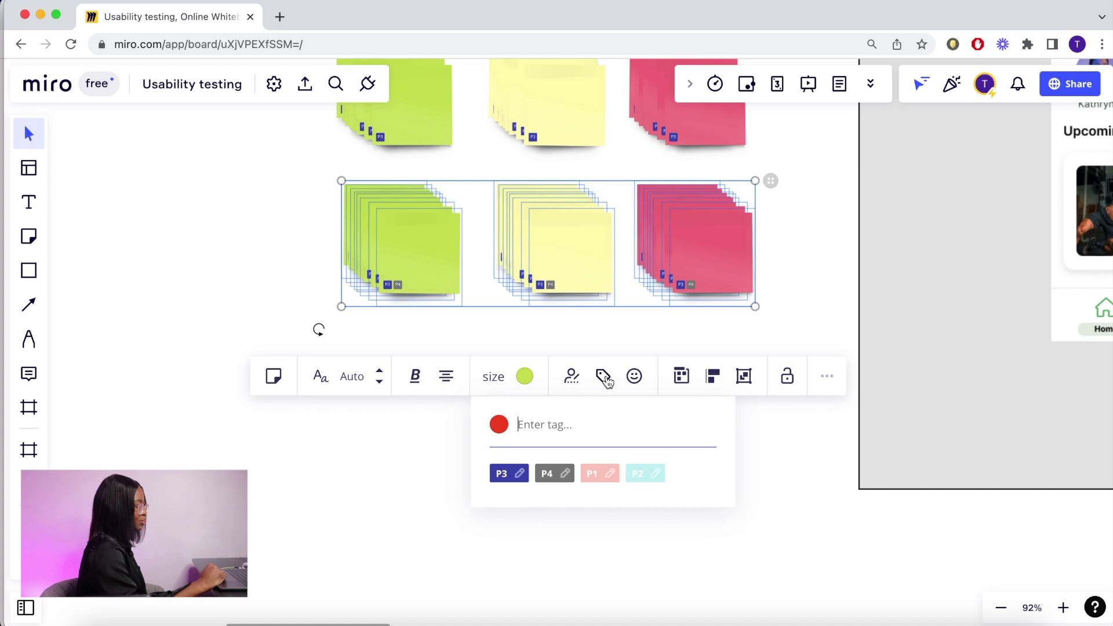
{"action": "left_click", "coordinate": [503, 479]}
{"action": "left_click", "coordinate": [418, 490]}
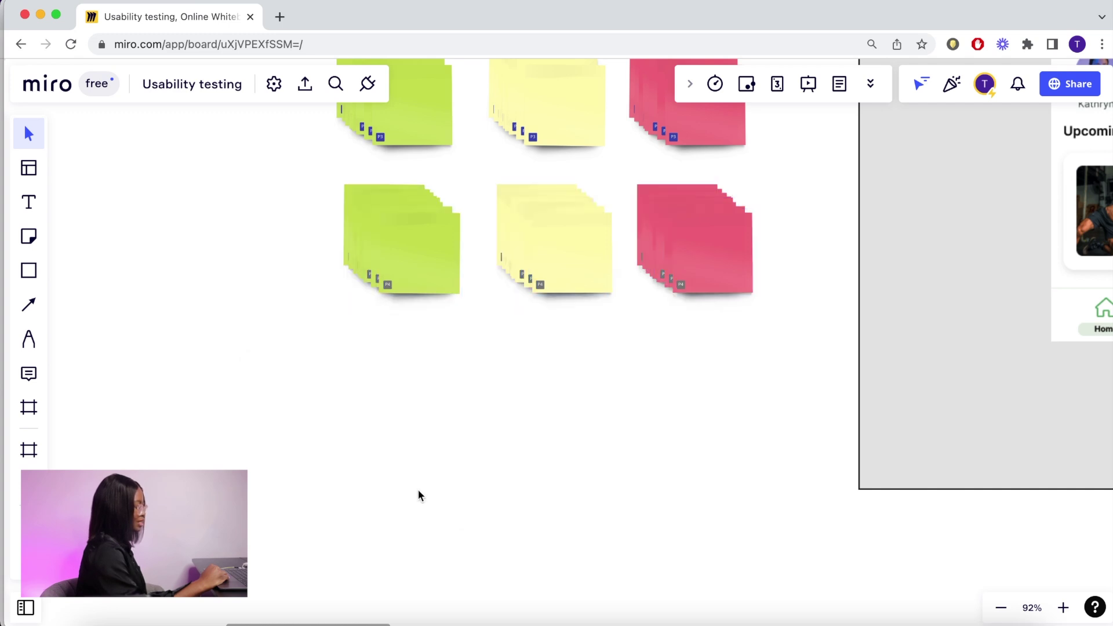
Drag a relieved-face emoji from the smiley stickers onto the board above the emoji row.
{"action": "scroll", "coordinate": [417, 493], "scroll_direction": "down", "scroll_amount": 5}
{"action": "scroll", "coordinate": [414, 490], "scroll_direction": "up", "scroll_amount": 3}
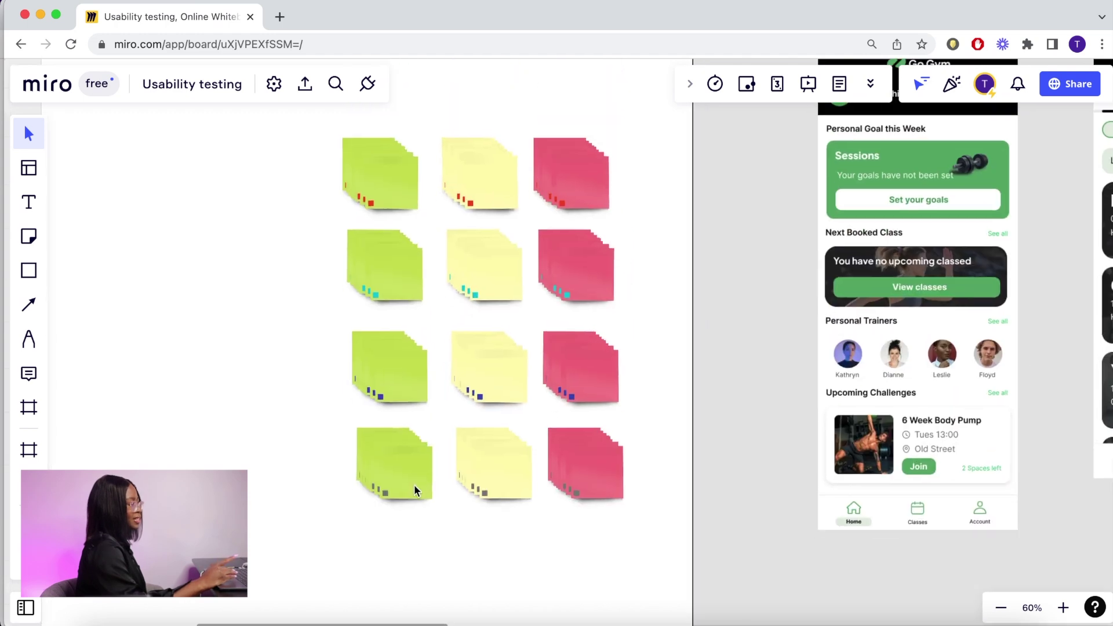
{"action": "scroll", "coordinate": [435, 464], "scroll_direction": "down", "scroll_amount": 2}
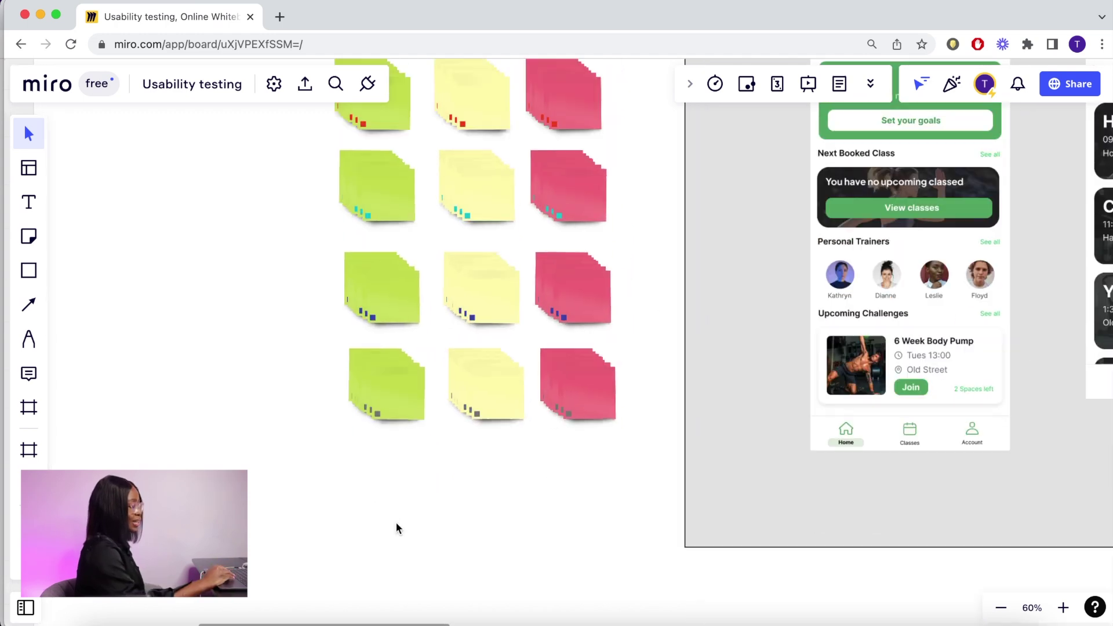
{"action": "scroll", "coordinate": [580, 418], "scroll_direction": "down", "scroll_amount": 5}
{"action": "scroll", "coordinate": [580, 417], "scroll_direction": "right", "scroll_amount": 6}
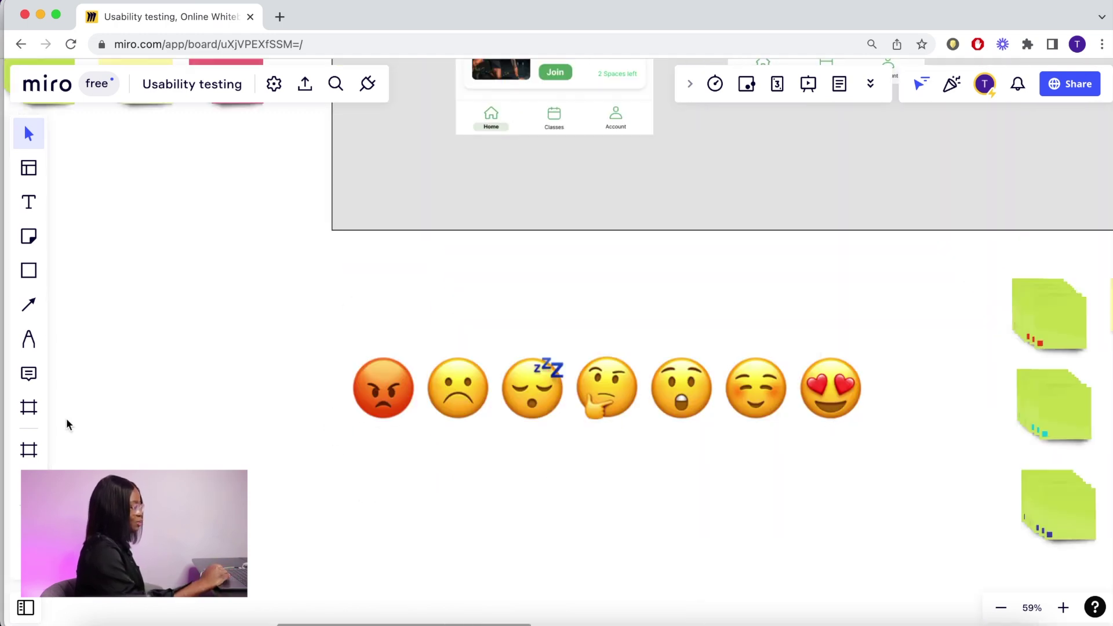
{"action": "left_click", "coordinate": [28, 450]}
{"action": "left_click", "coordinate": [113, 235]}
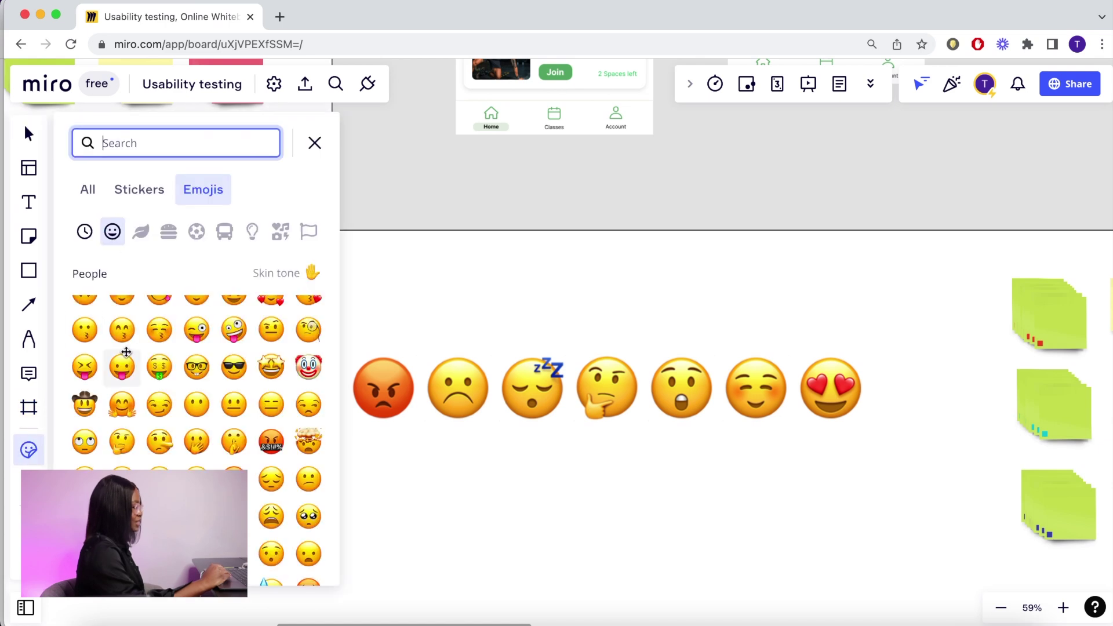
{"action": "scroll", "coordinate": [123, 400], "scroll_direction": "up", "scroll_amount": 1}
{"action": "left_click_drag", "start_coordinate": [315, 331], "coordinate": [442, 322]}
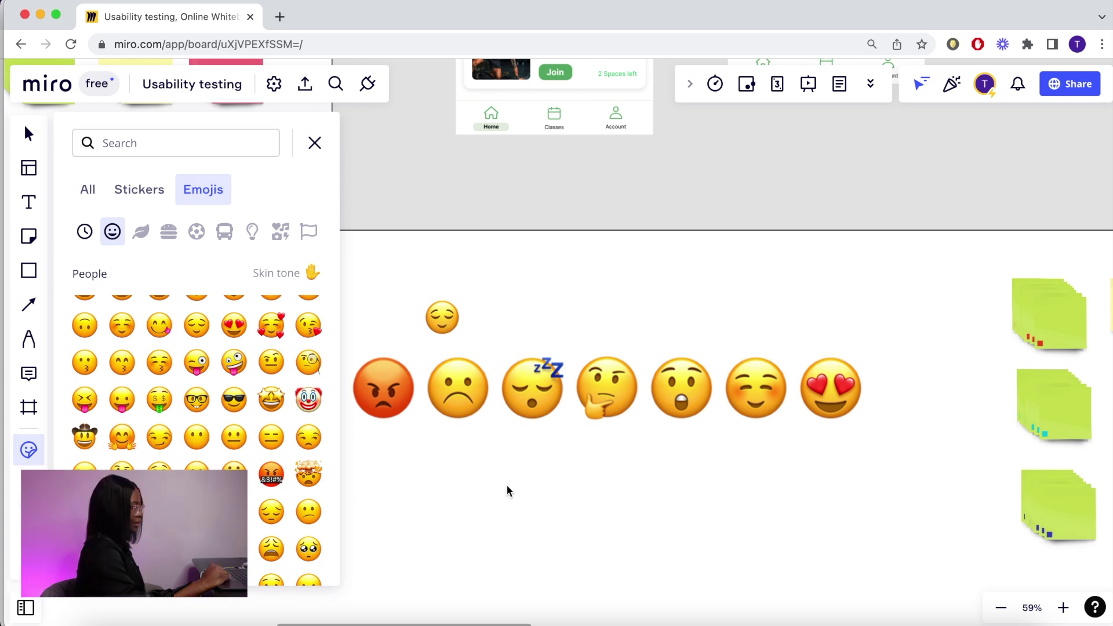
{"action": "left_click", "coordinate": [315, 143]}
{"action": "scroll", "coordinate": [572, 381], "scroll_direction": "down", "scroll_amount": 5}
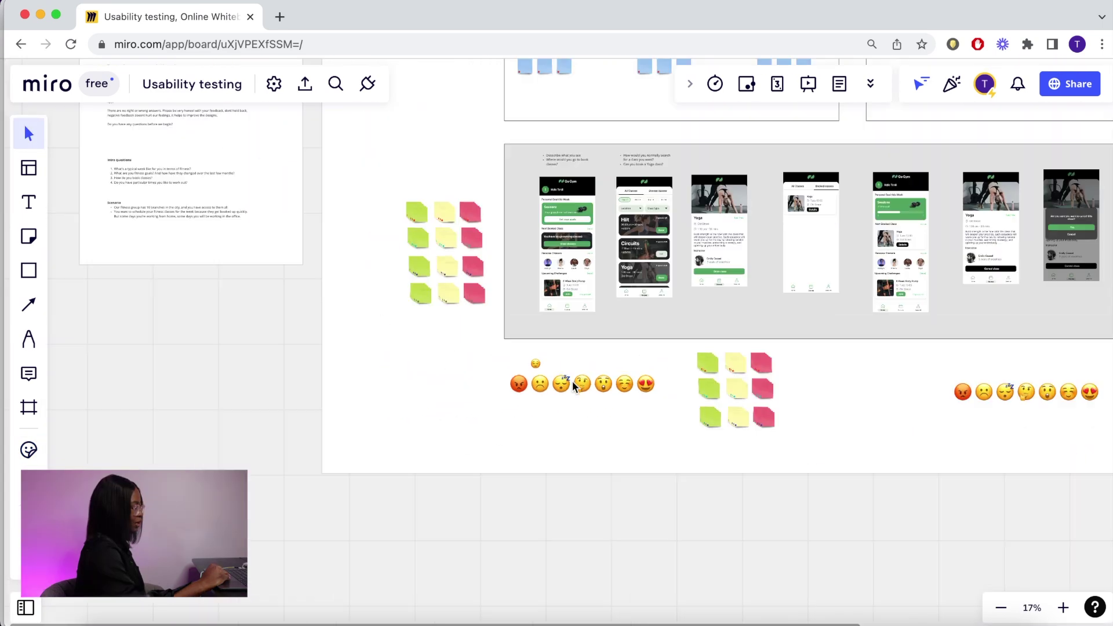
{"action": "scroll", "coordinate": [584, 413], "scroll_direction": "up", "scroll_amount": 5}
{"action": "scroll", "coordinate": [583, 412], "scroll_direction": "left", "scroll_amount": 5}
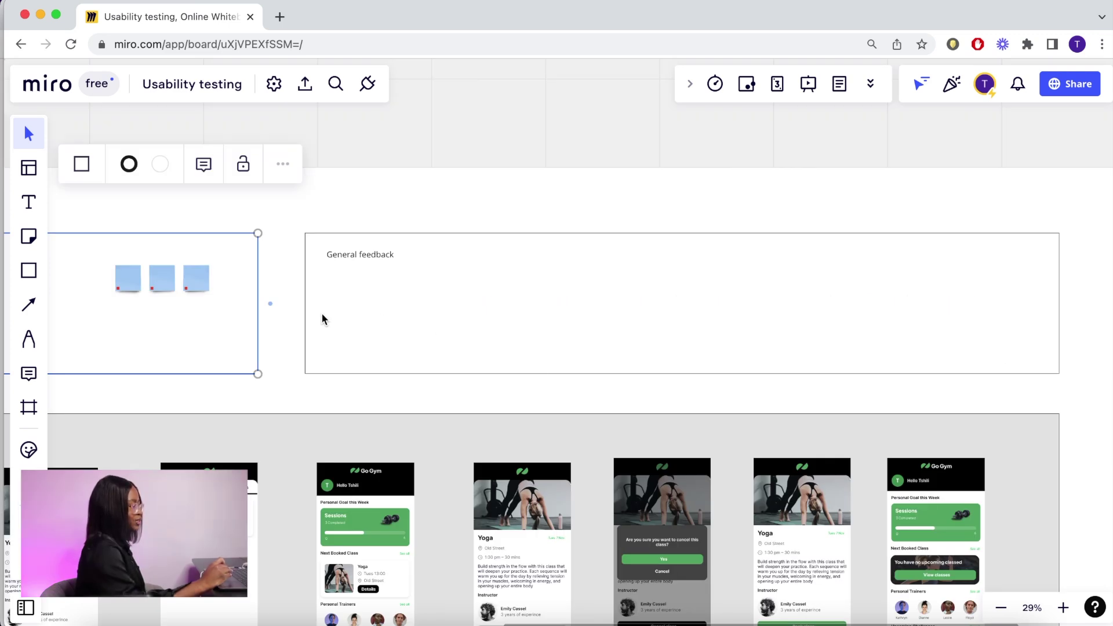
Pan and zoom across the testing frame to review the annotated app screens and emoji rows.
{"action": "scroll", "coordinate": [322, 316], "scroll_direction": "down", "scroll_amount": 5}
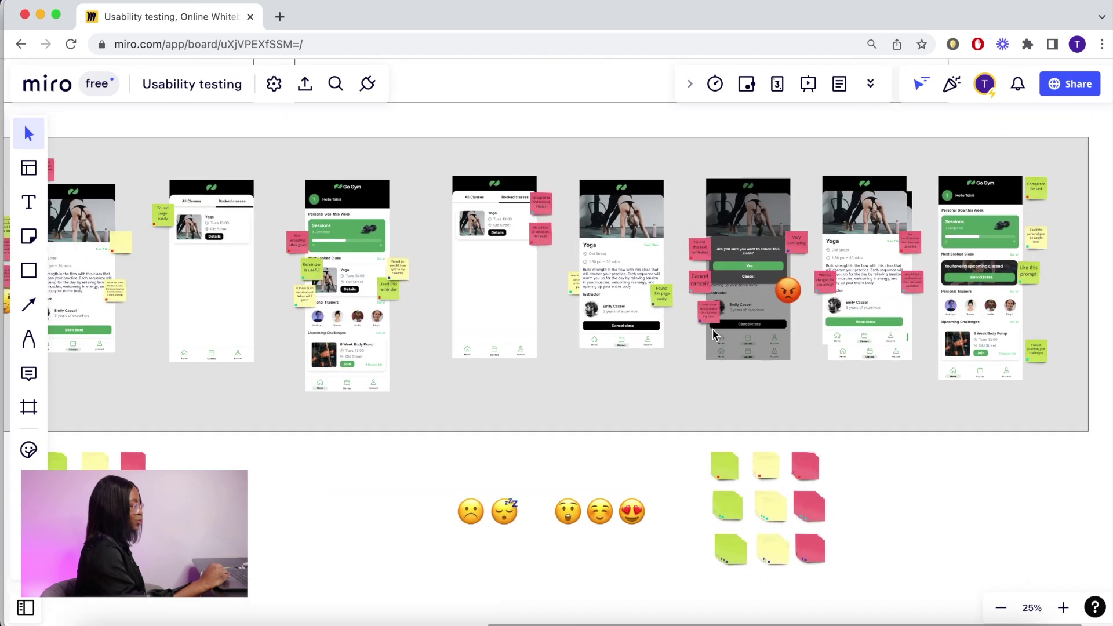
{"action": "scroll", "coordinate": [712, 329], "scroll_direction": "down", "scroll_amount": 5}
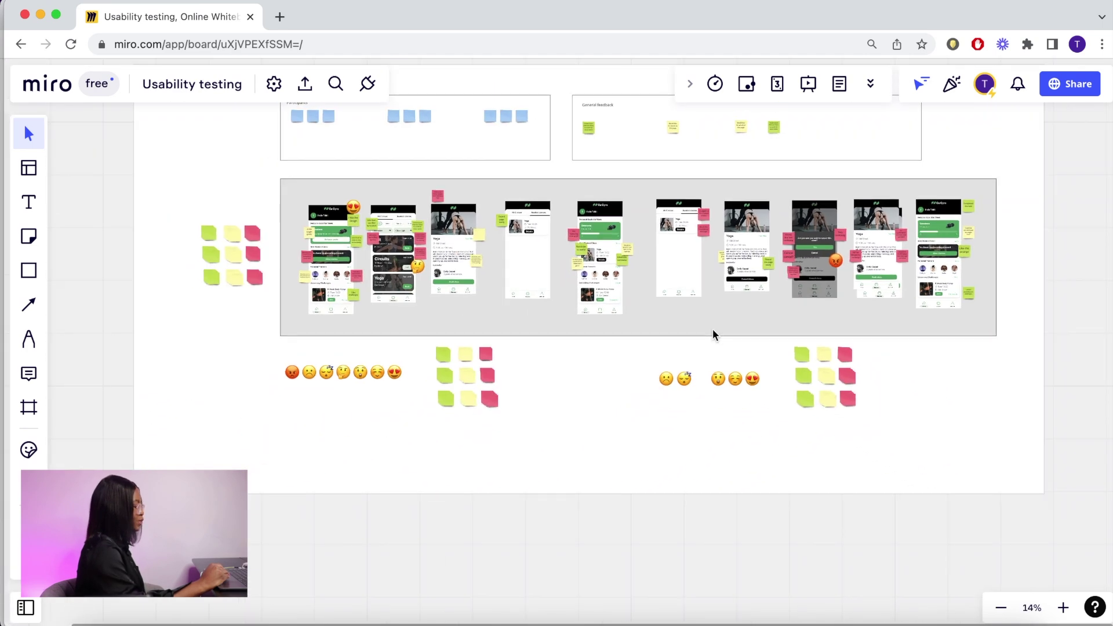
{"action": "scroll", "coordinate": [712, 328], "scroll_direction": "up", "scroll_amount": 2}
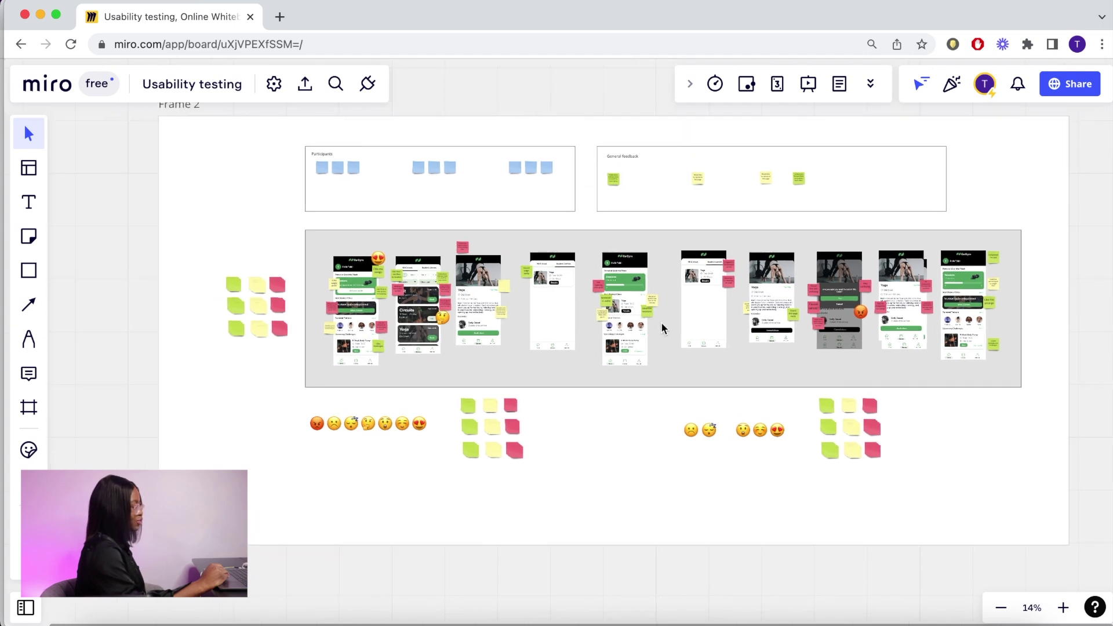
{"action": "scroll", "coordinate": [291, 356], "scroll_direction": "up", "scroll_amount": 5}
{"action": "scroll", "coordinate": [292, 356], "scroll_direction": "up", "scroll_amount": 1}
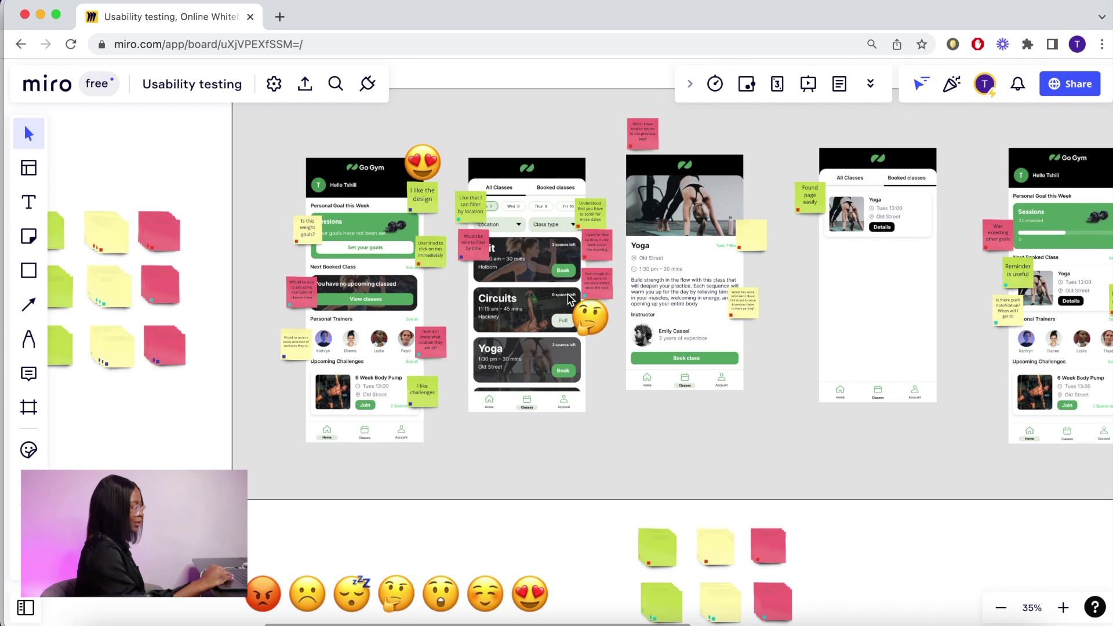
{"action": "scroll", "coordinate": [568, 293], "scroll_direction": "right", "scroll_amount": 10}
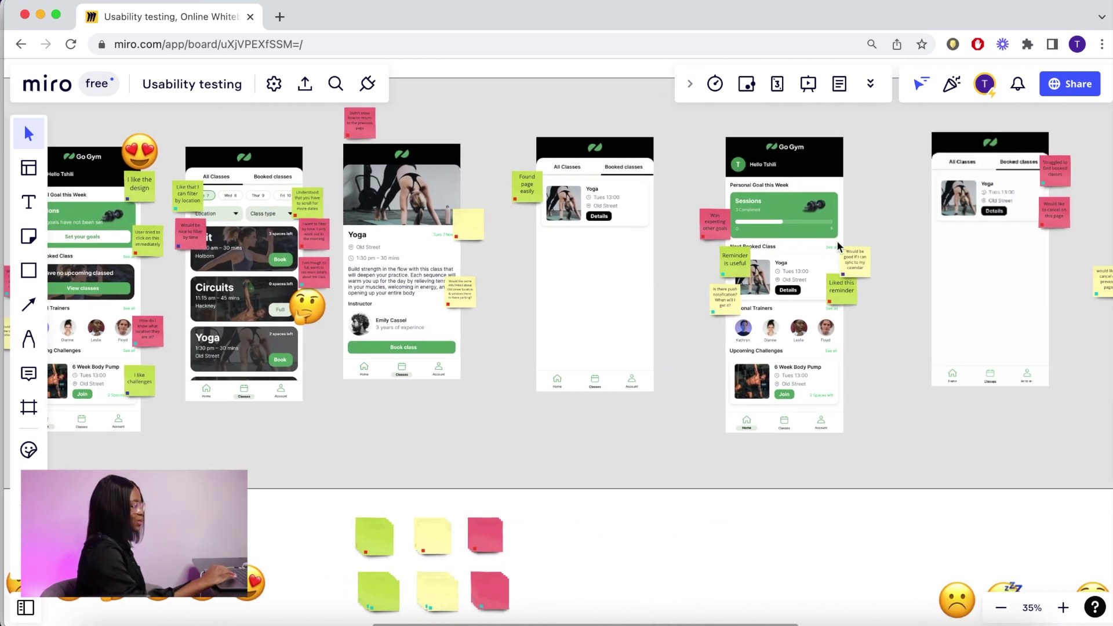
{"action": "scroll", "coordinate": [713, 331], "scroll_direction": "down", "scroll_amount": 8}
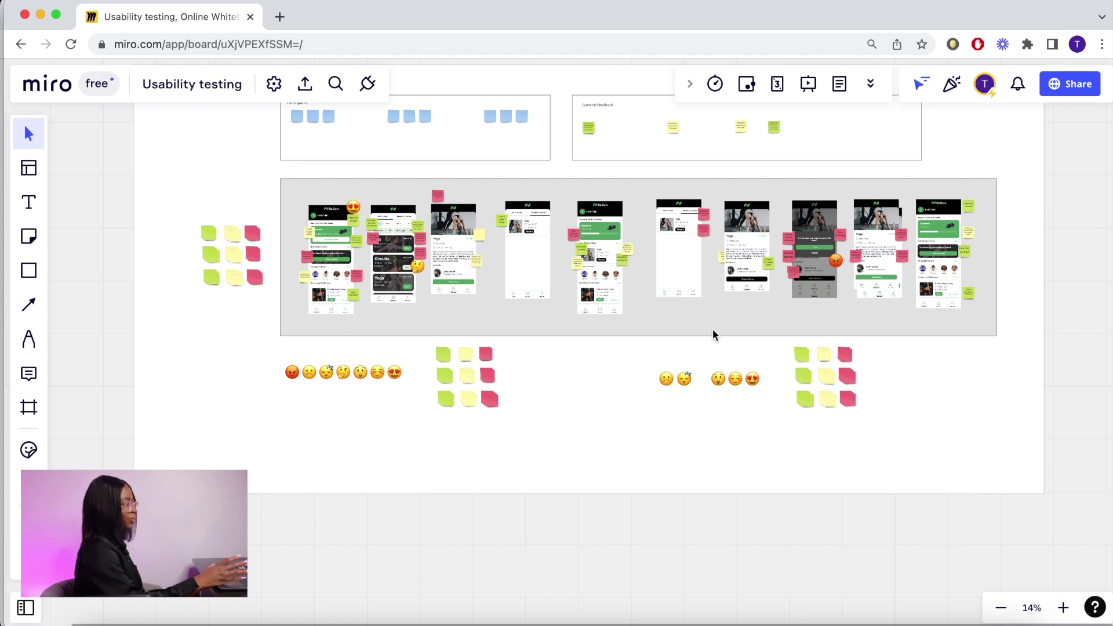
Review the key-insight notes beside the screens, selecting the yellow Yoga note and the grey frame.
{"action": "scroll", "coordinate": [410, 394], "scroll_direction": "up", "scroll_amount": 5}
{"action": "scroll", "coordinate": [380, 314], "scroll_direction": "up", "scroll_amount": 3}
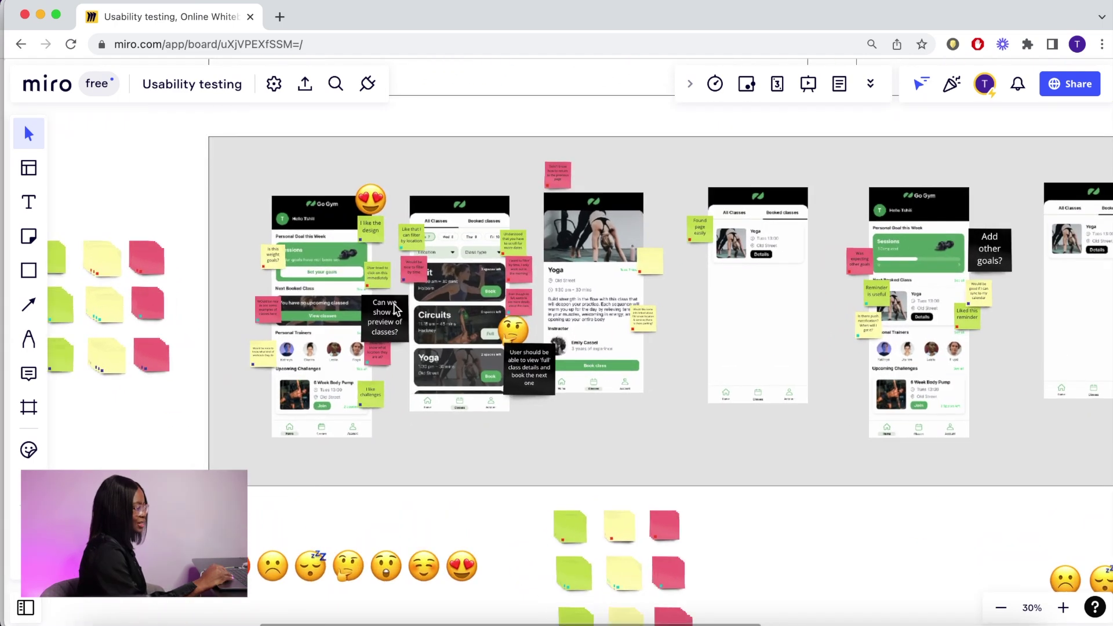
{"action": "scroll", "coordinate": [522, 365], "scroll_direction": "right", "scroll_amount": 15}
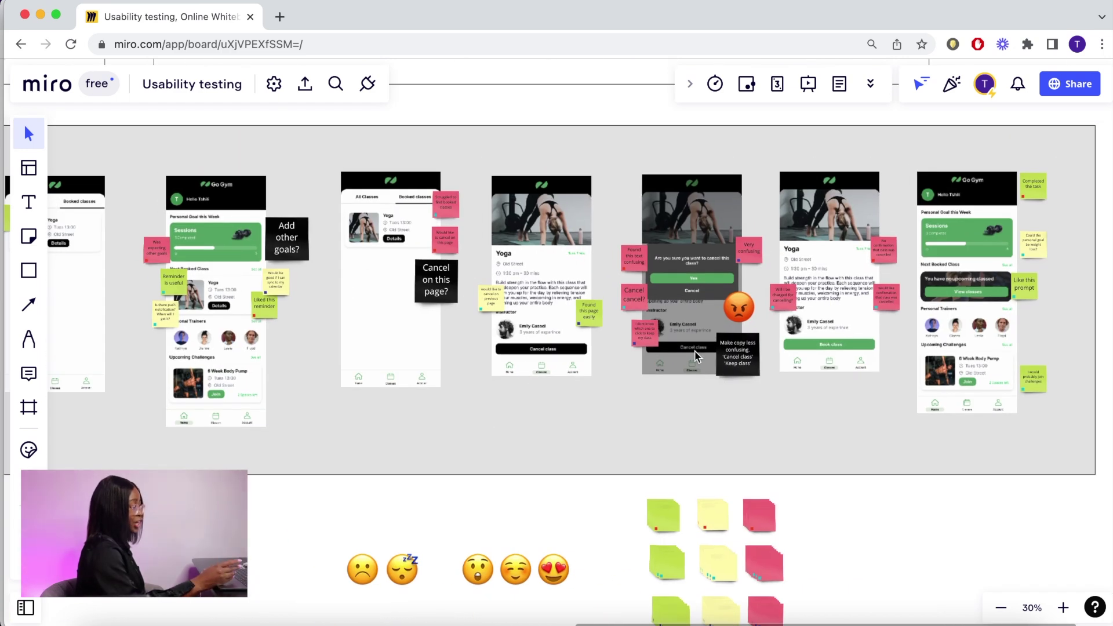
{"action": "scroll", "coordinate": [754, 352], "scroll_direction": "down", "scroll_amount": 5}
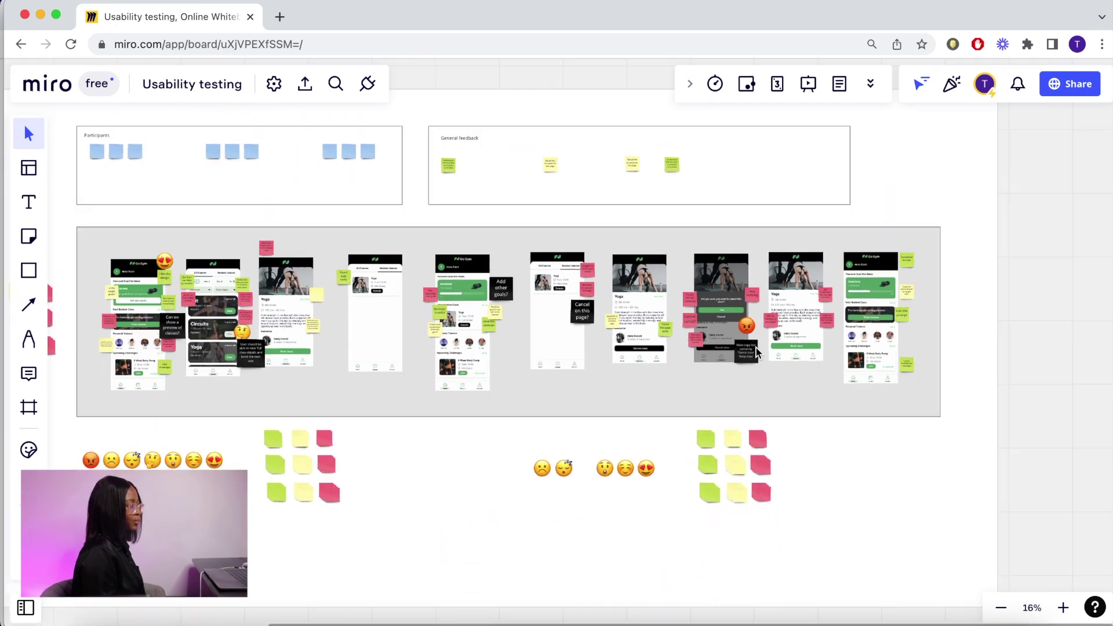
{"action": "scroll", "coordinate": [757, 351], "scroll_direction": "left", "scroll_amount": 3}
{"action": "left_click", "coordinate": [746, 323]}
{"action": "scroll", "coordinate": [799, 377], "scroll_direction": "right", "scroll_amount": 2}
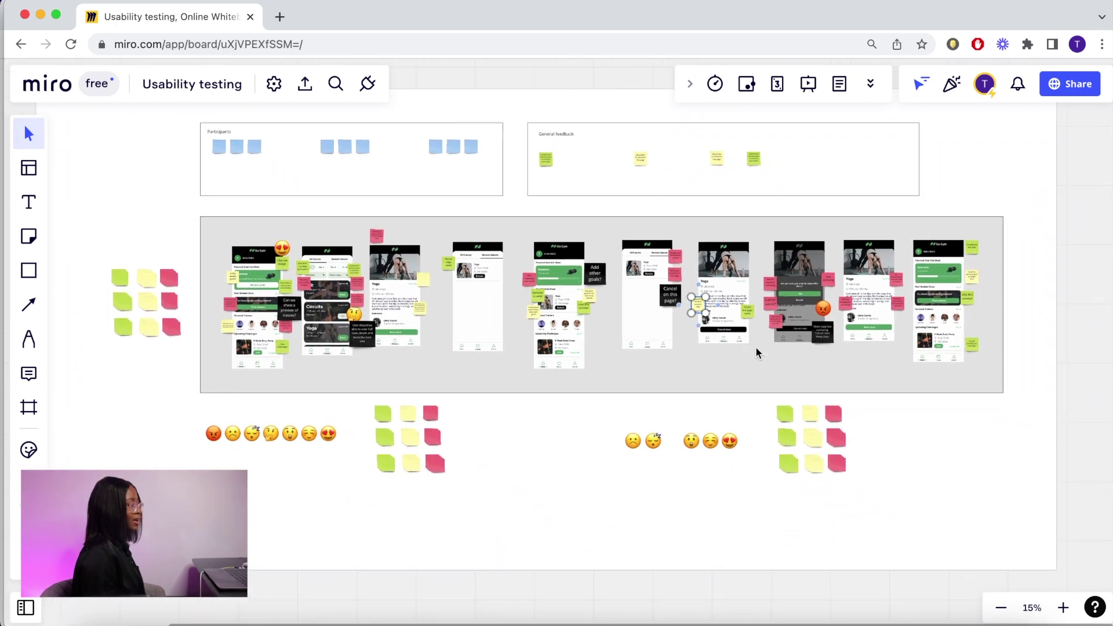
{"action": "left_click", "coordinate": [800, 374]}
{"action": "scroll", "coordinate": [830, 347], "scroll_direction": "up", "scroll_amount": 5}
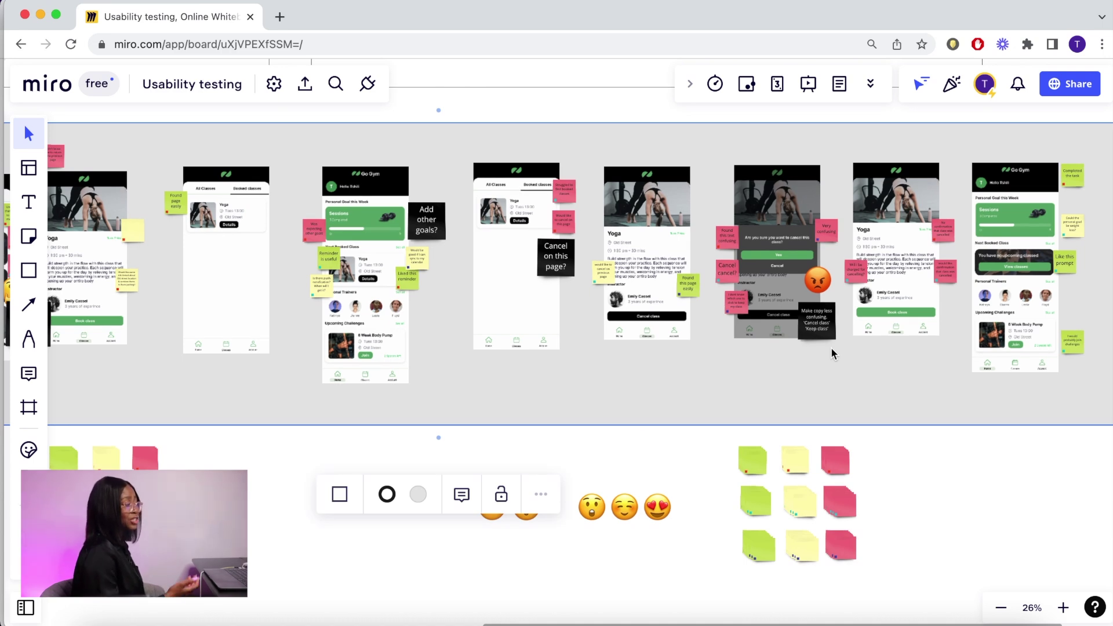
{"action": "scroll", "coordinate": [819, 346], "scroll_direction": "up", "scroll_amount": 5}
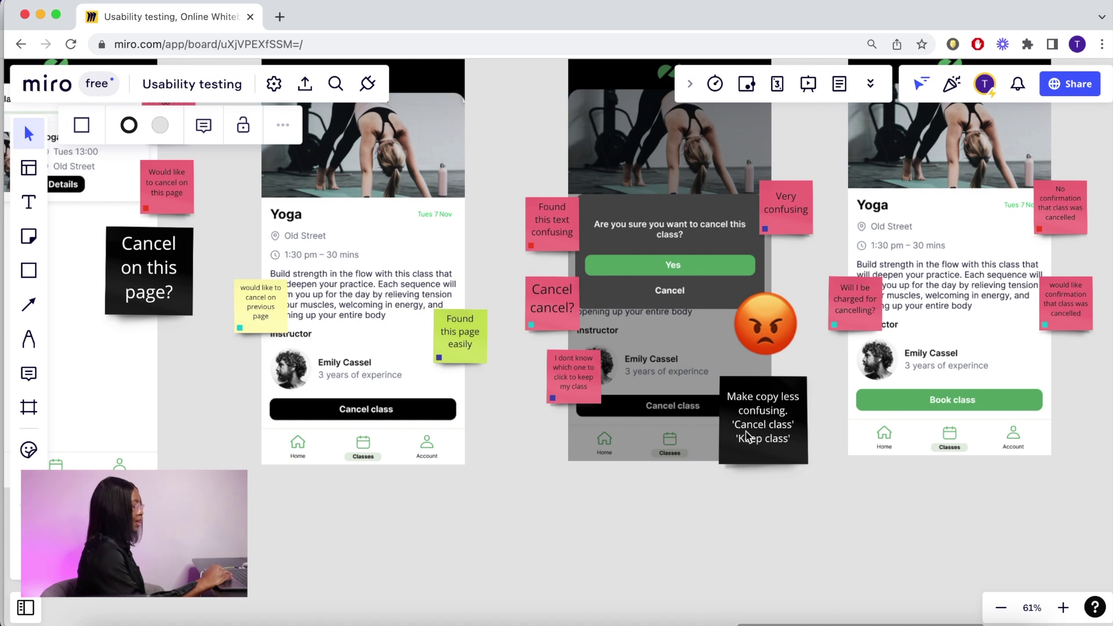
{"action": "scroll", "coordinate": [748, 436], "scroll_direction": "down", "scroll_amount": 10}
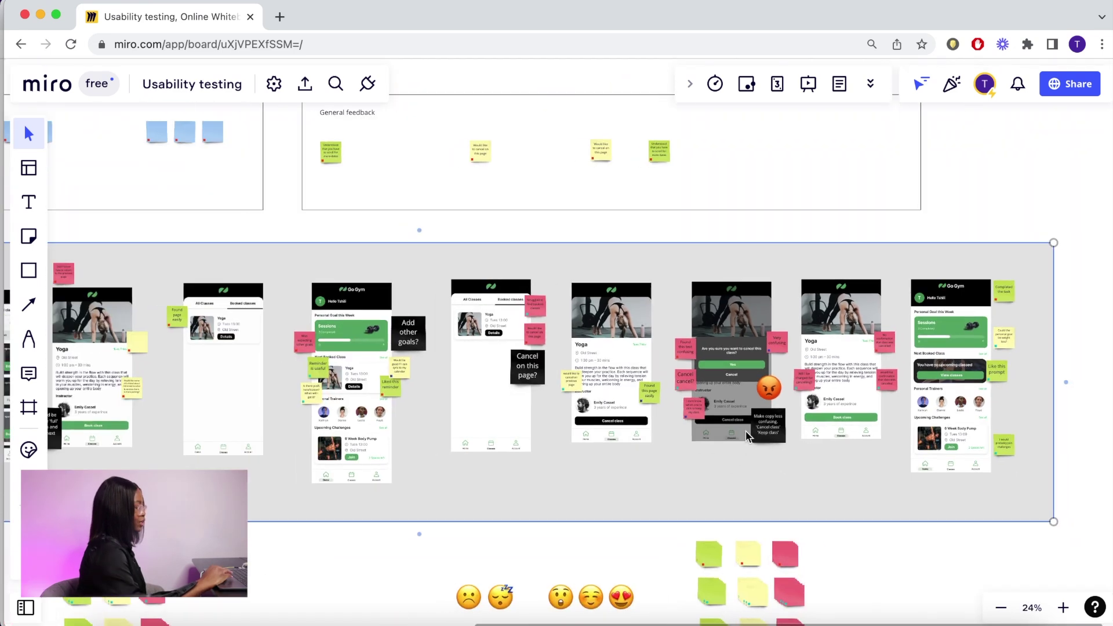
{"action": "scroll", "coordinate": [464, 299], "scroll_direction": "up", "scroll_amount": 10}
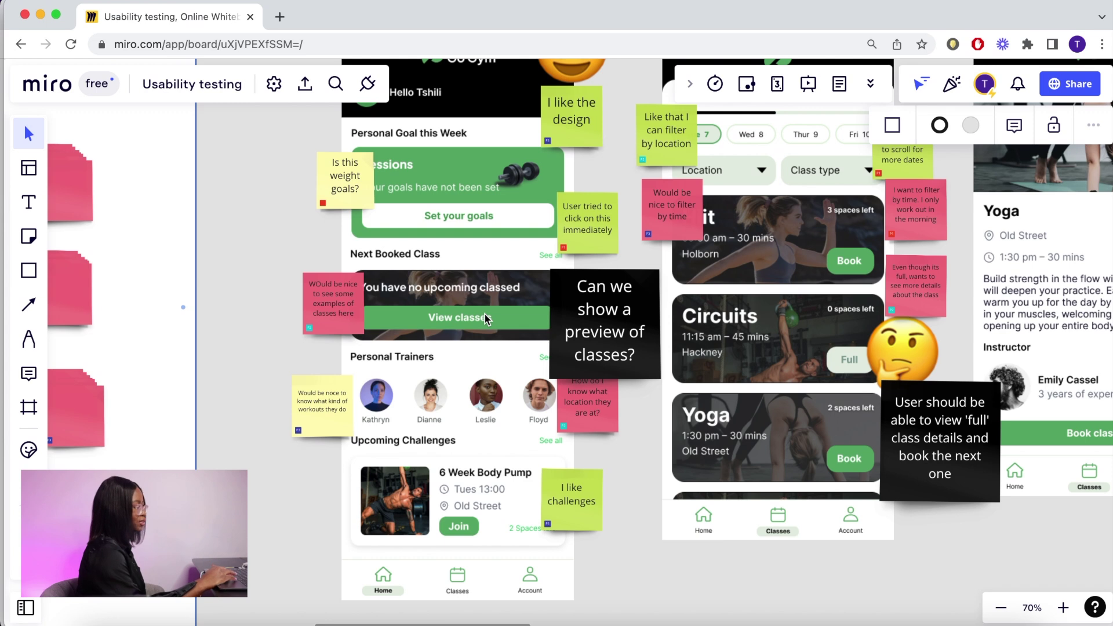